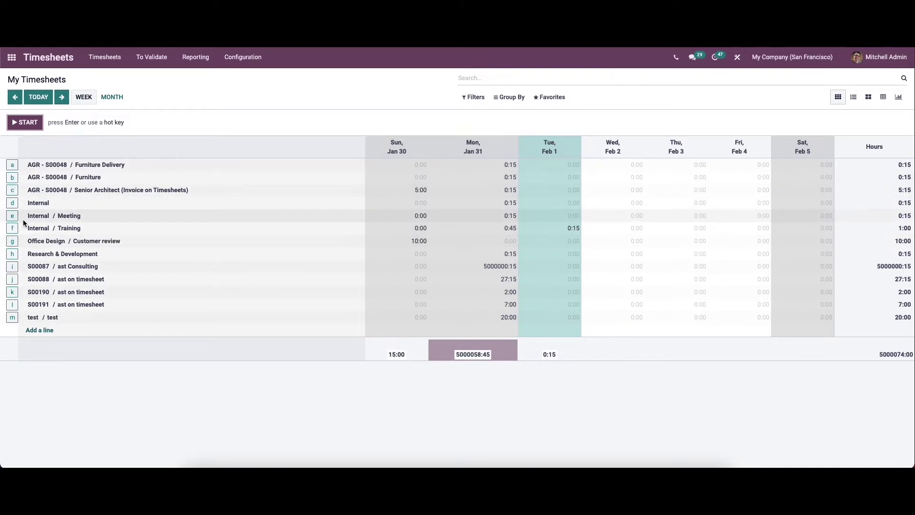
# In month view, time a TIMESHEET entry on Internal / Training, logging 0:30 on Feb 1.
pyautogui.click(109, 98)
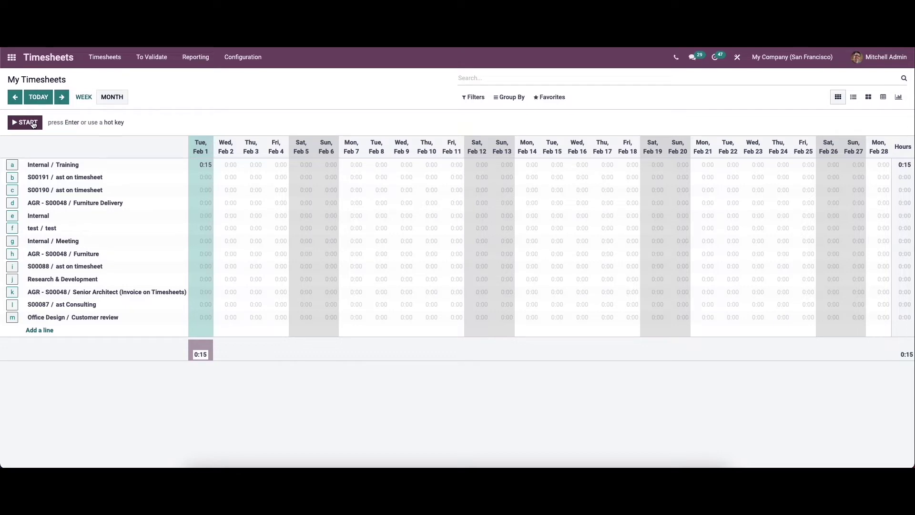
pyautogui.click(25, 122)
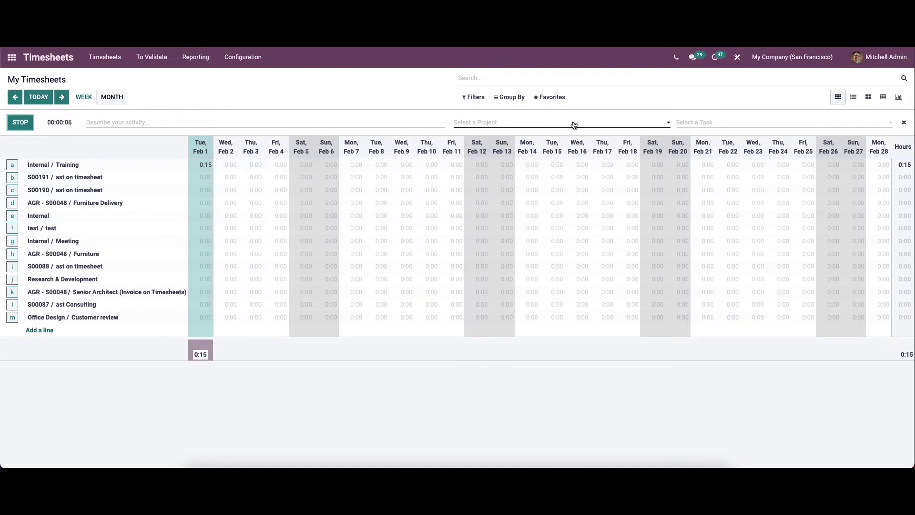
pyautogui.click(353, 123)
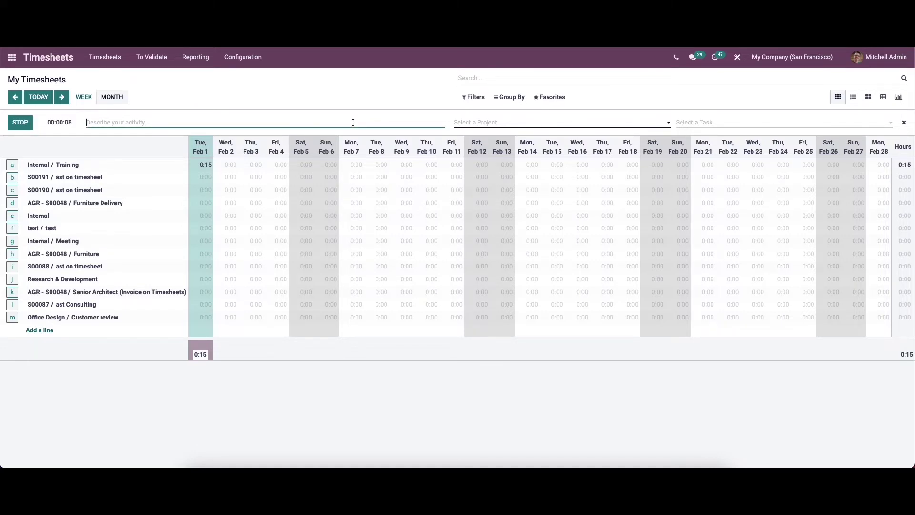
pyautogui.write('TIMESHEET')
pyautogui.click(511, 122)
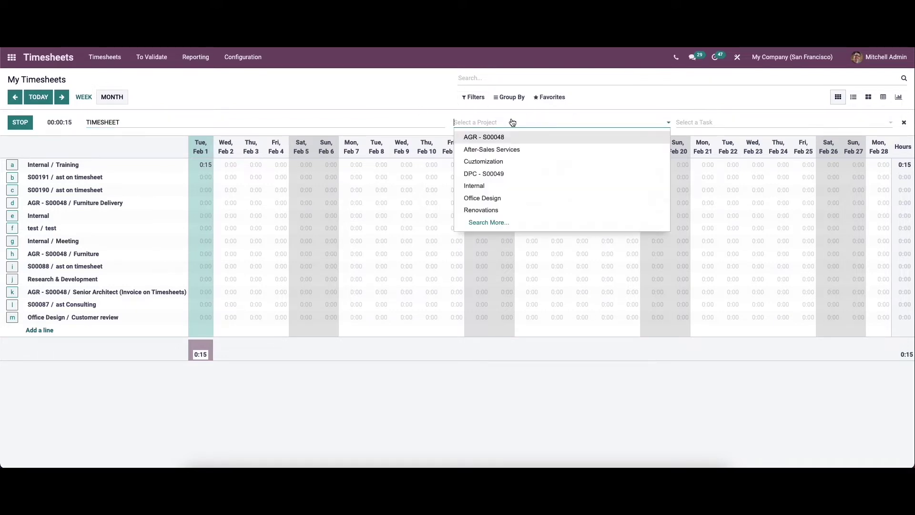
pyautogui.click(505, 186)
pyautogui.click(700, 124)
pyautogui.click(707, 160)
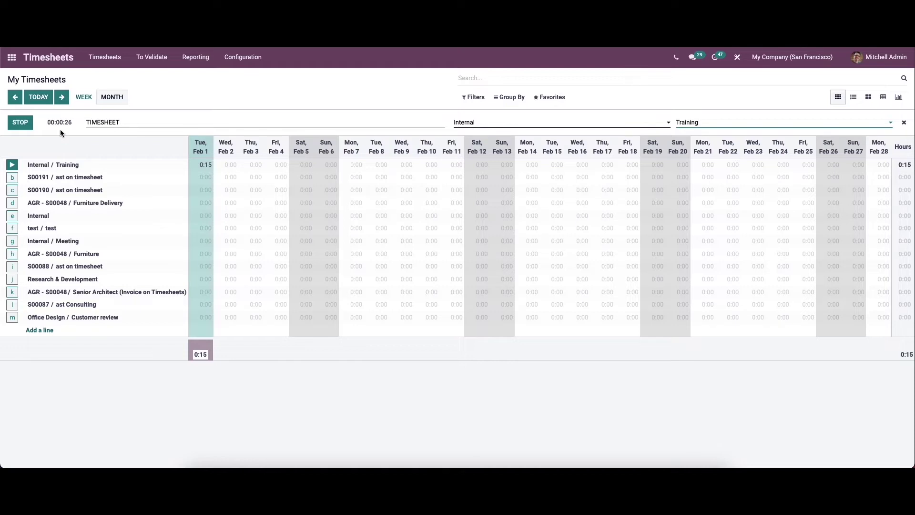
pyautogui.click(25, 123)
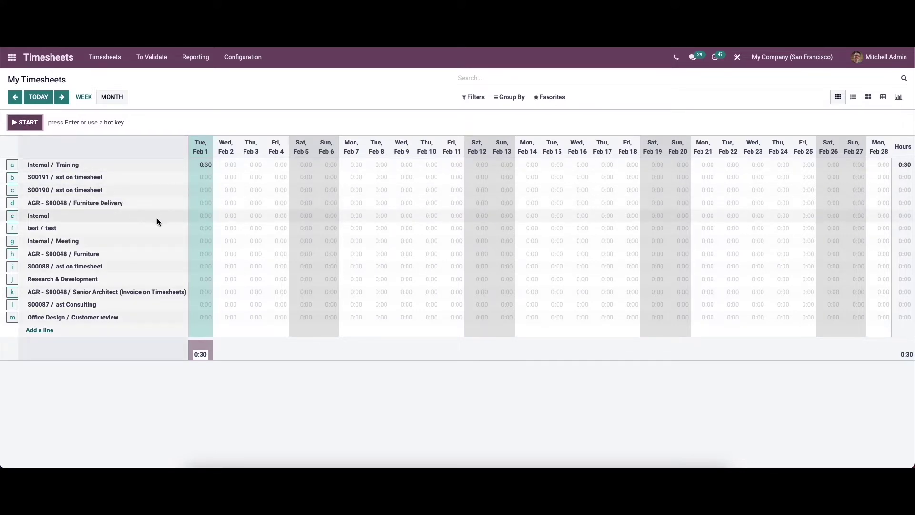
pyautogui.click(194, 165)
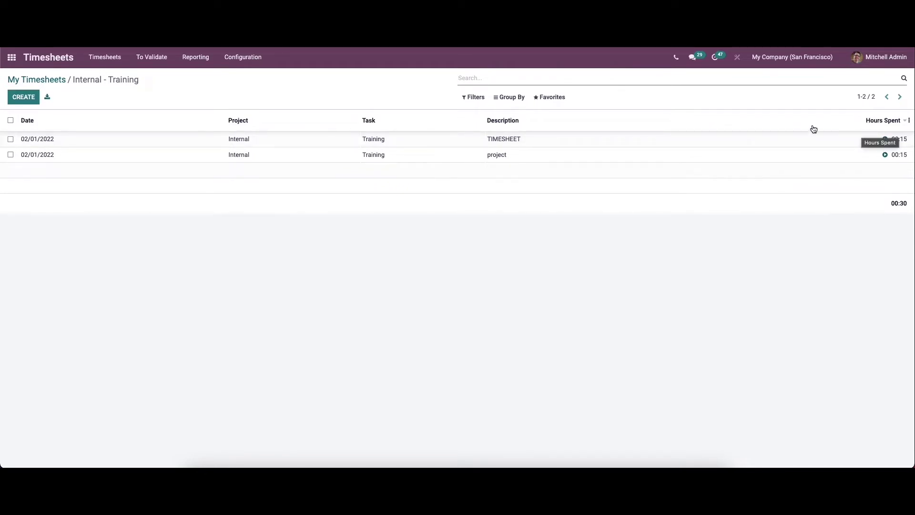
pyautogui.click(26, 100)
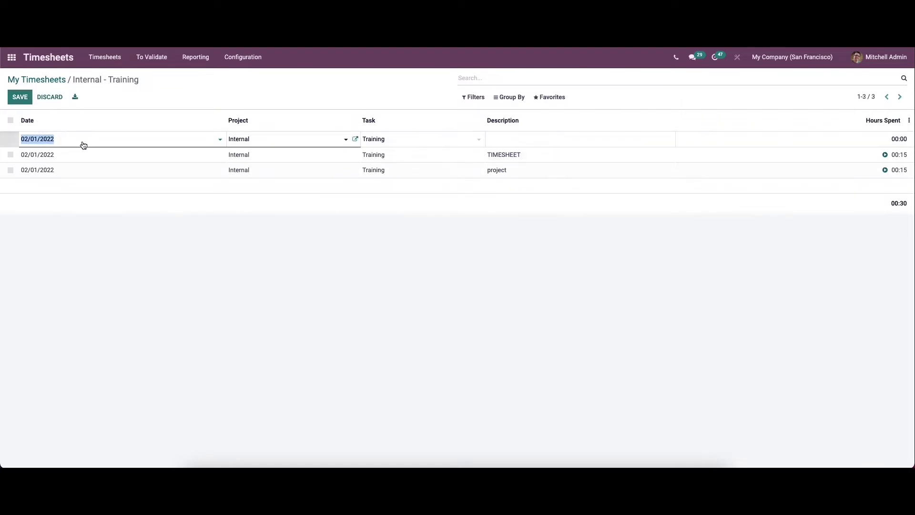
pyautogui.click(53, 97)
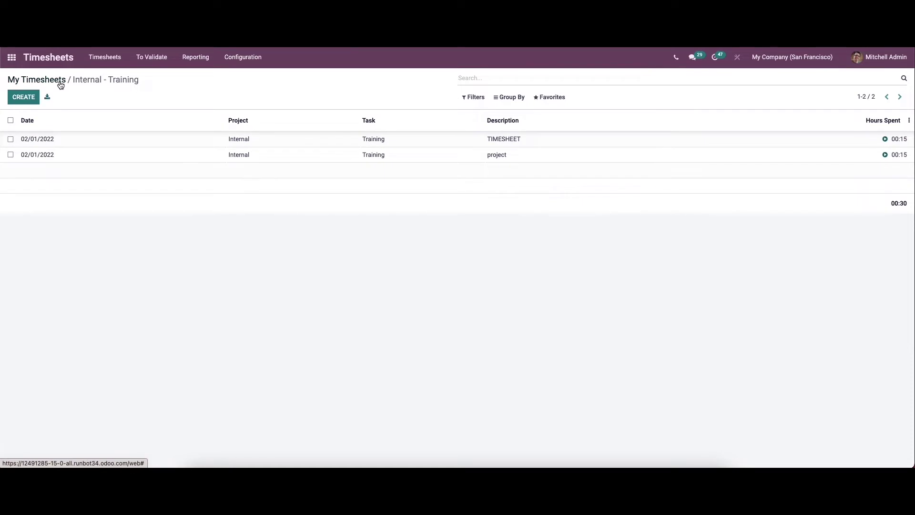
pyautogui.click(62, 85)
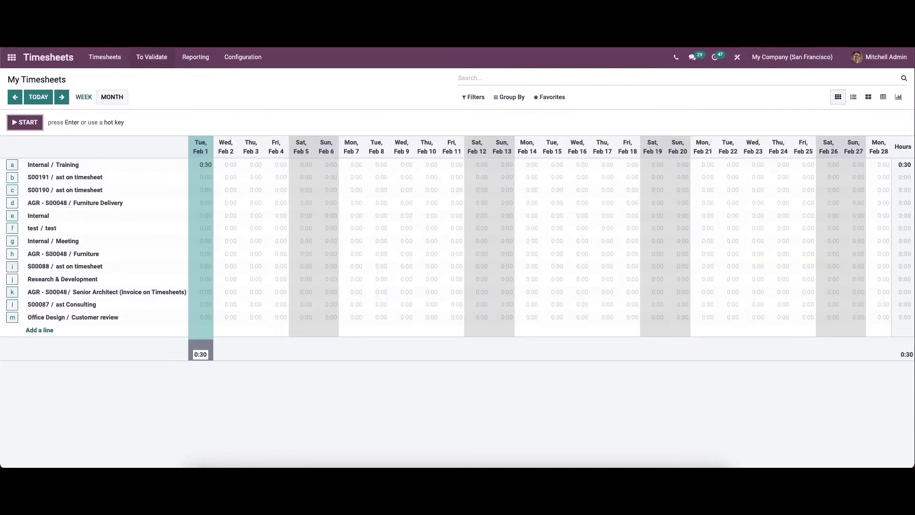
# Review All Timesheets, then open the Settings page with Hours encoding and 15-minute rounding.
pyautogui.click(104, 58)
pyautogui.click(107, 89)
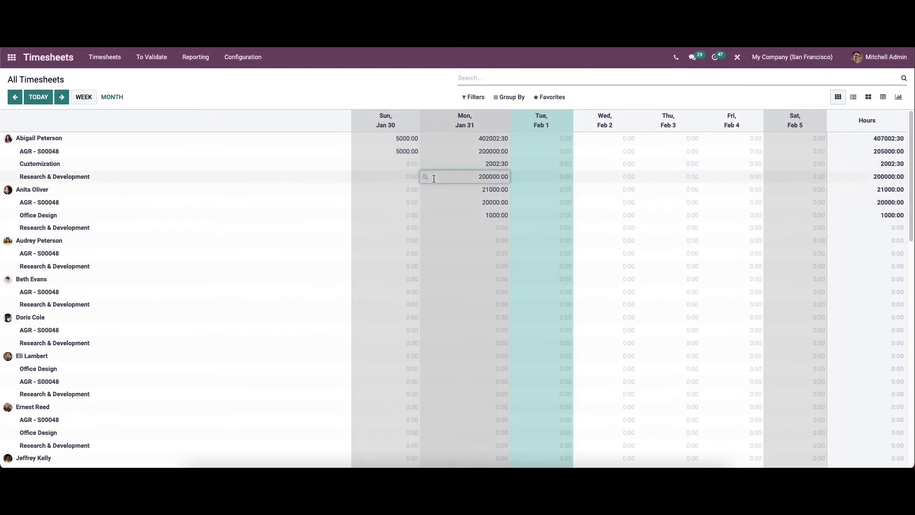
pyautogui.click(244, 66)
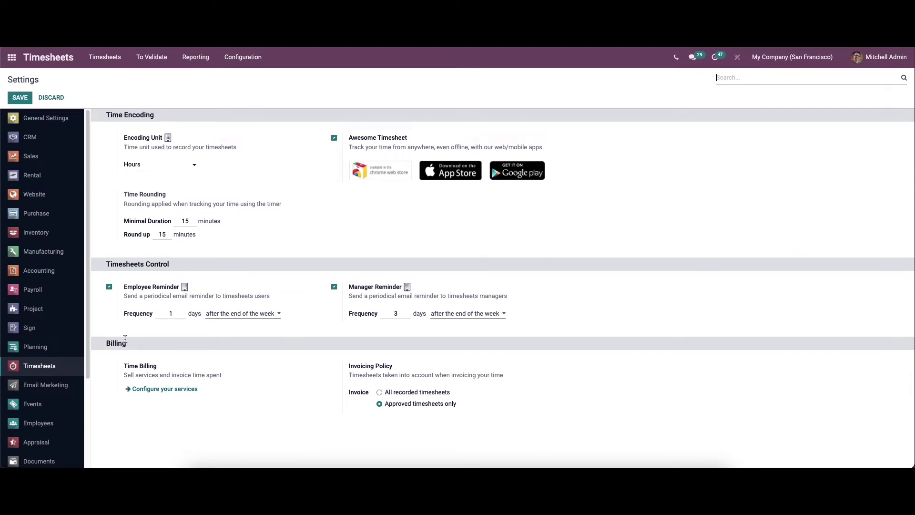
pyautogui.click(154, 164)
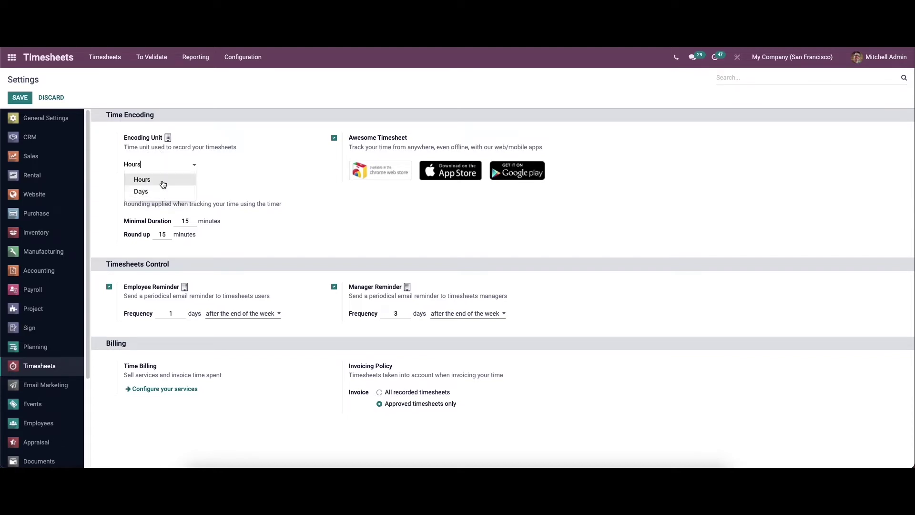
pyautogui.click(213, 170)
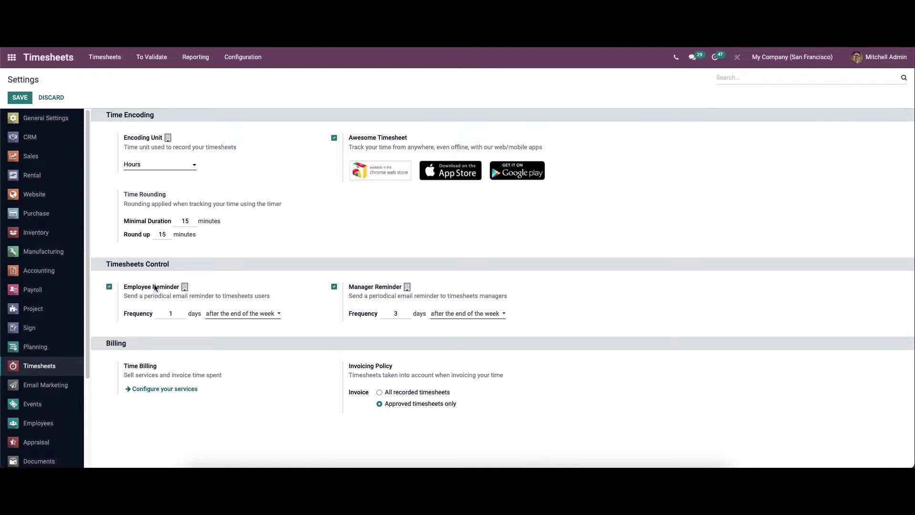
pyautogui.moveTo(155, 287)
pyautogui.click(231, 319)
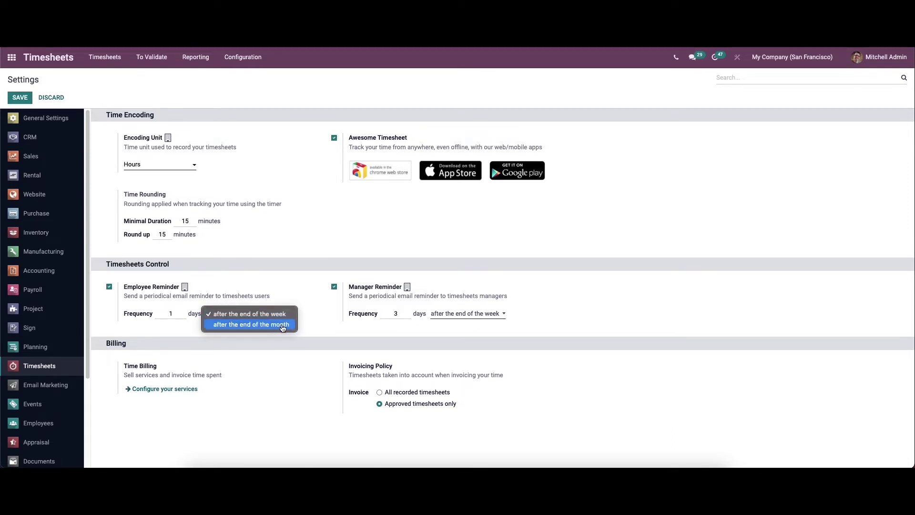
pyautogui.click(305, 310)
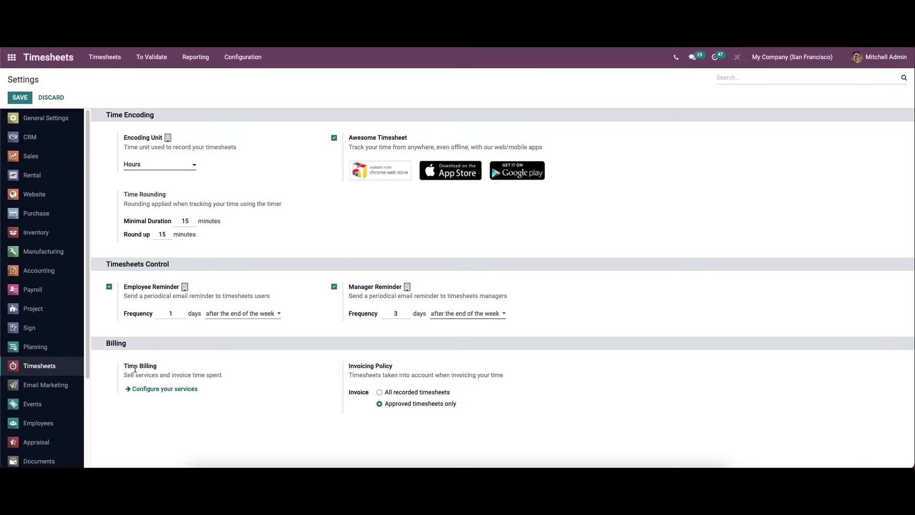
# Create a new service product with invoicing policy Based on Timesheets.
pyautogui.click(155, 389)
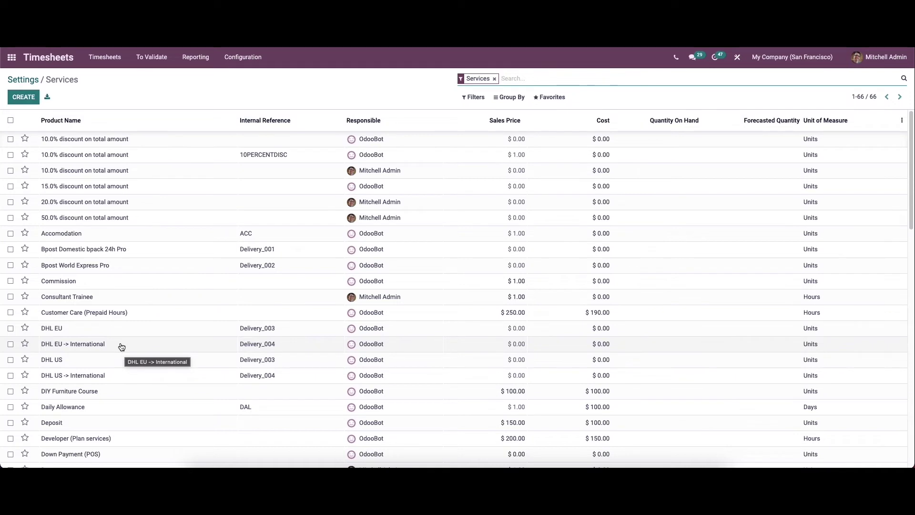
pyautogui.click(23, 98)
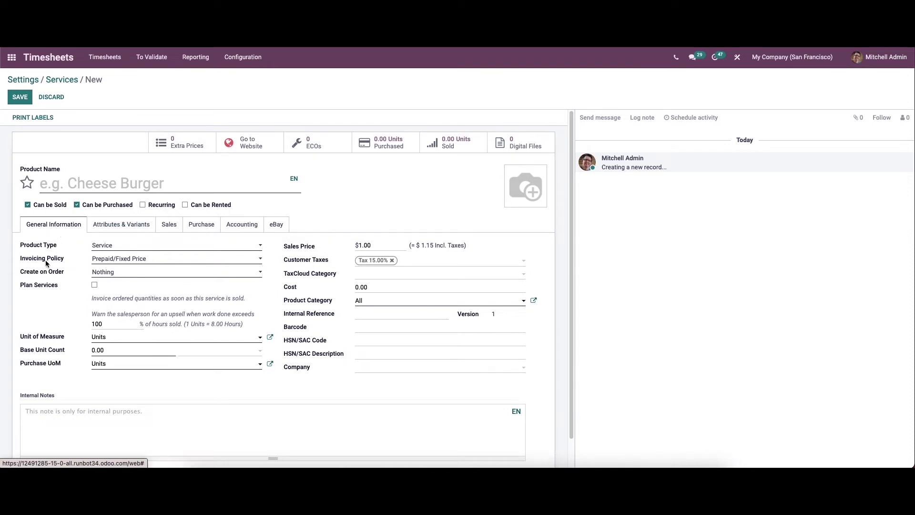
pyautogui.click(110, 260)
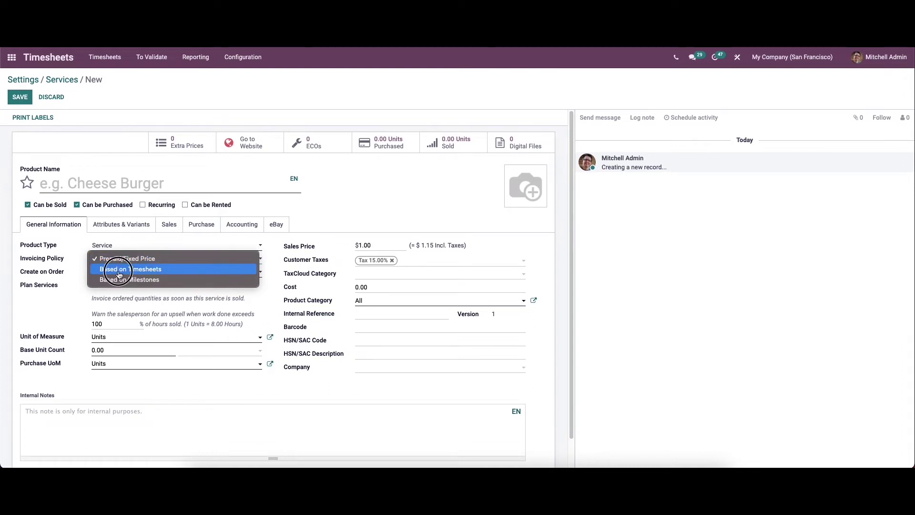
pyautogui.click(119, 270)
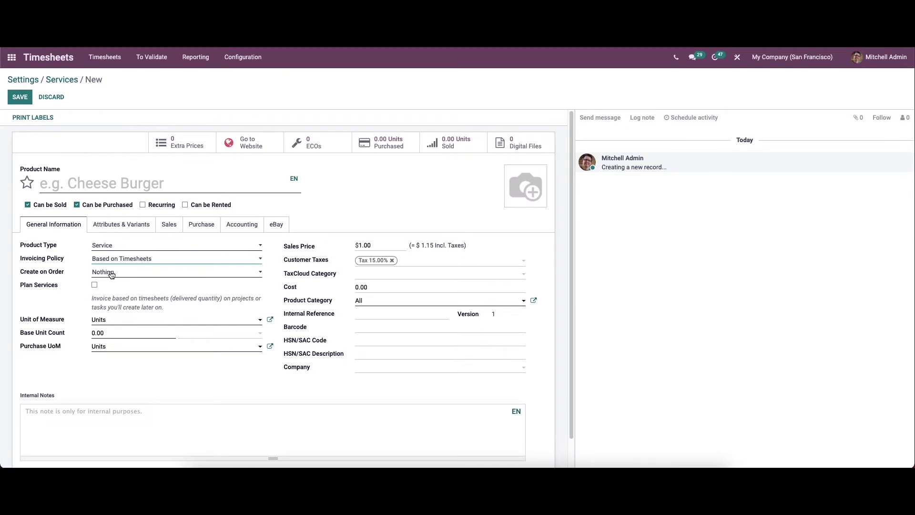
# Discard the unnamed service and return to the Timesheets settings.
pyautogui.click(41, 79)
pyautogui.click(50, 97)
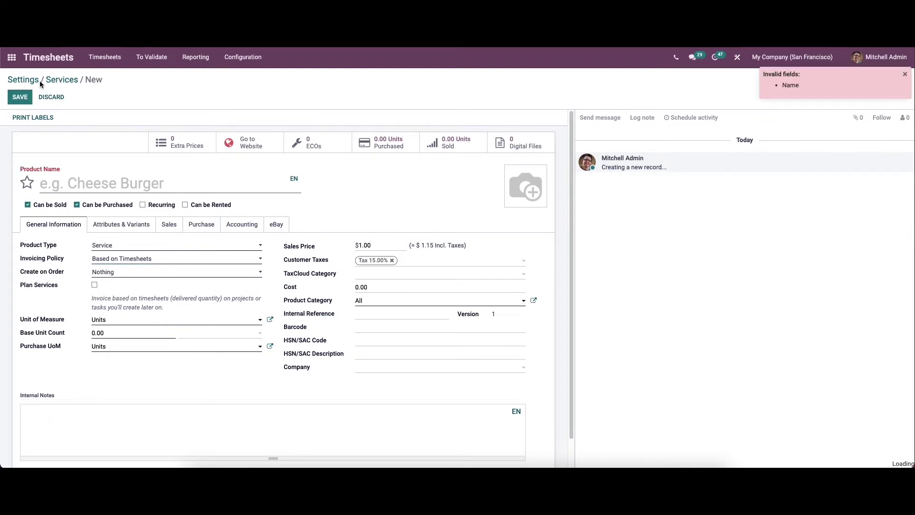
pyautogui.click(35, 79)
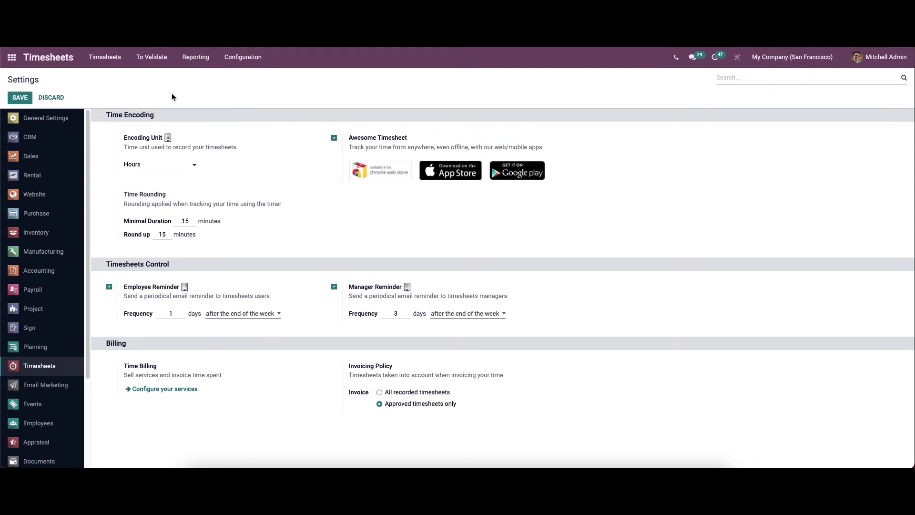
# Bring up the To Validate periods menu.
pyautogui.click(154, 58)
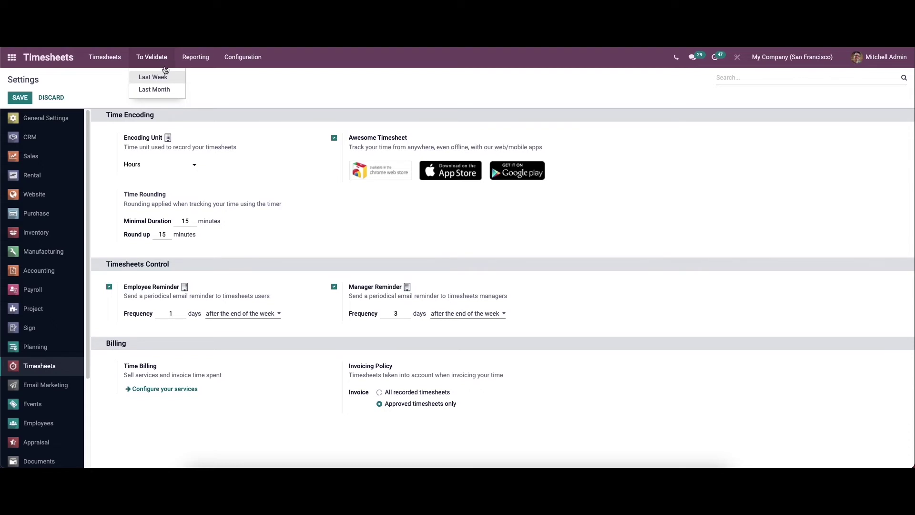
# Validate last week's drafts, then show last month's pending timesheets in a January month grid.
pyautogui.click(167, 78)
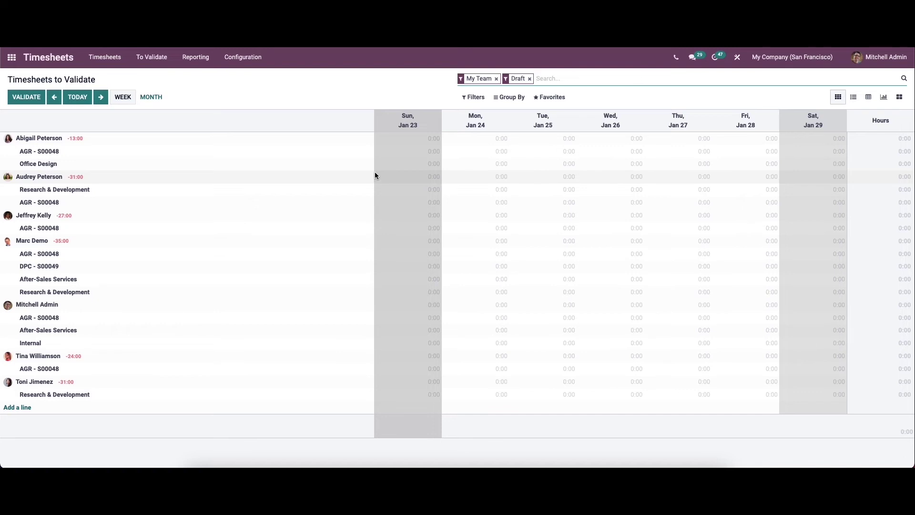
pyautogui.click(25, 98)
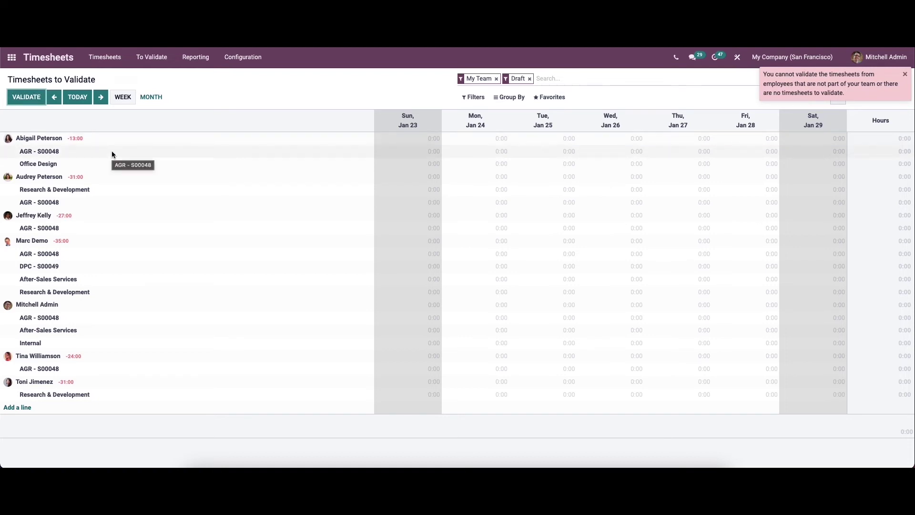
pyautogui.click(152, 58)
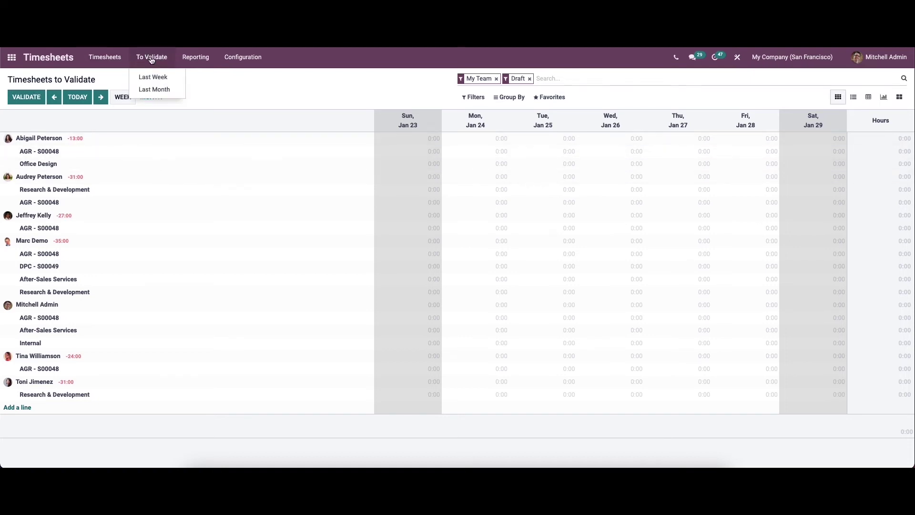
pyautogui.click(156, 89)
pyautogui.click(160, 98)
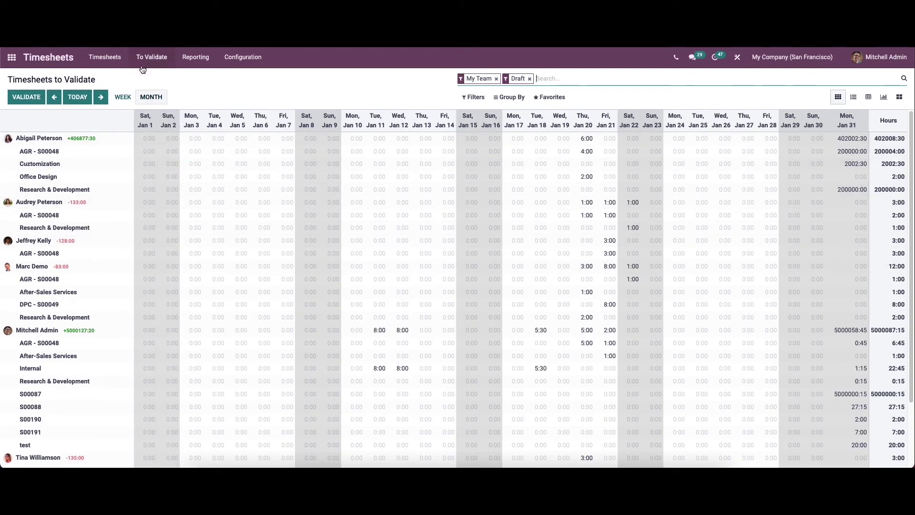
pyautogui.click(193, 61)
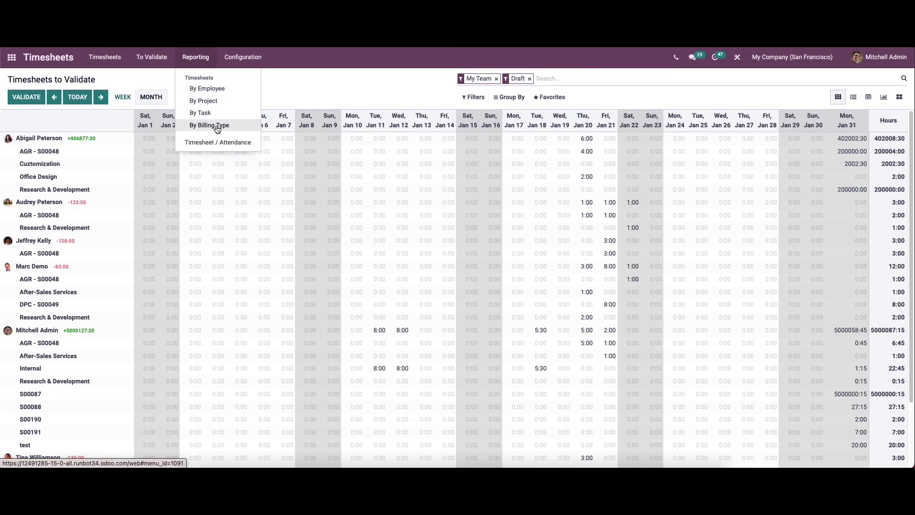
# View the timesheet report by employee, then by project for the week of Jan 30–Feb 5.
pyautogui.click(215, 89)
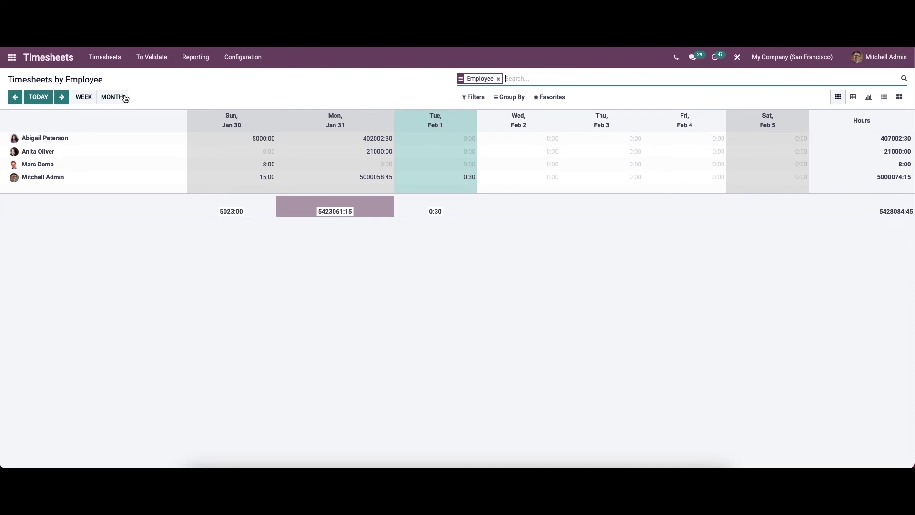
pyautogui.click(151, 58)
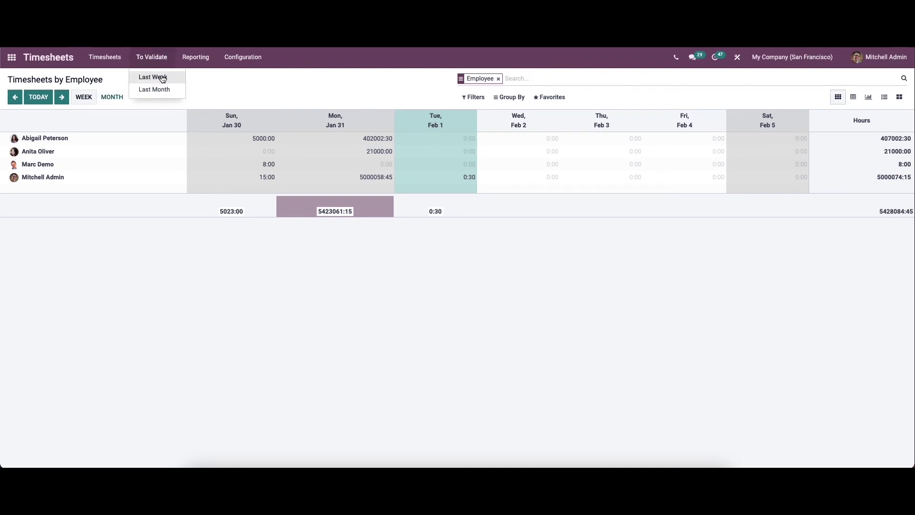
pyautogui.moveTo(185, 63)
pyautogui.click(204, 101)
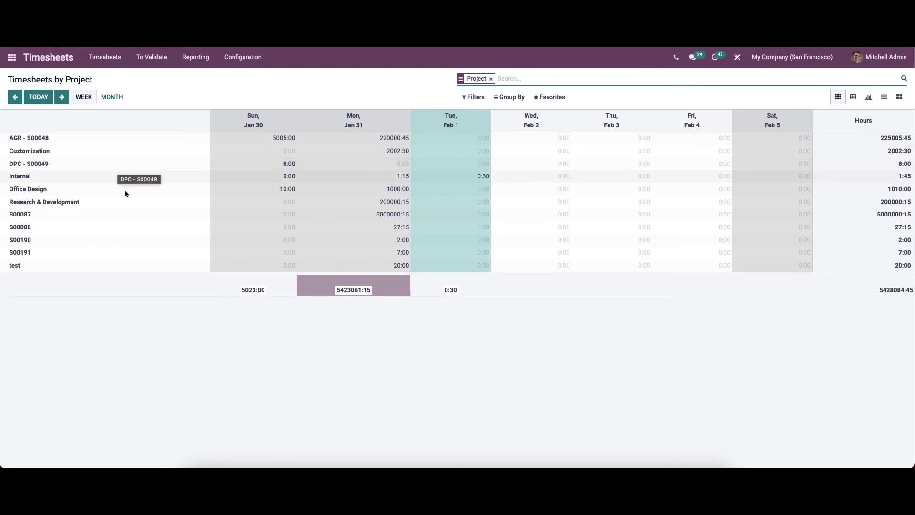
pyautogui.click(195, 58)
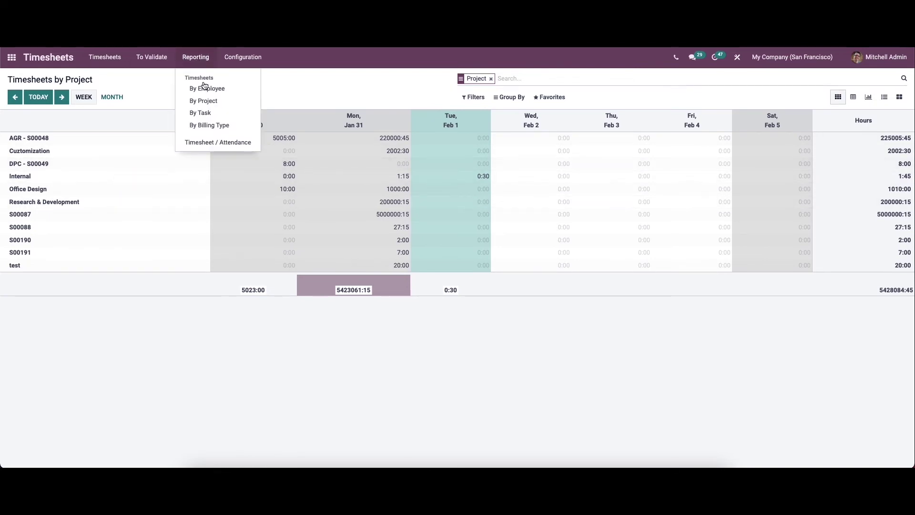
# Open the Timesheets by Task report.
pyautogui.click(206, 113)
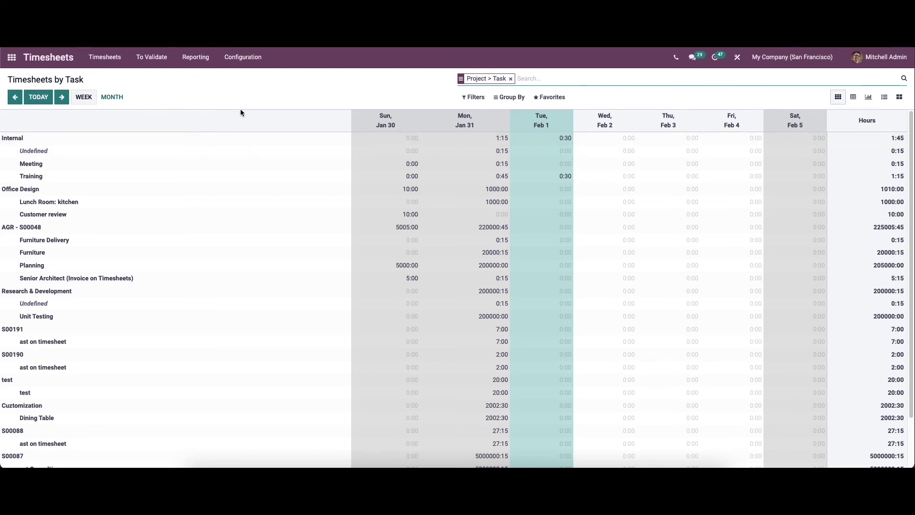
pyautogui.click(16, 98)
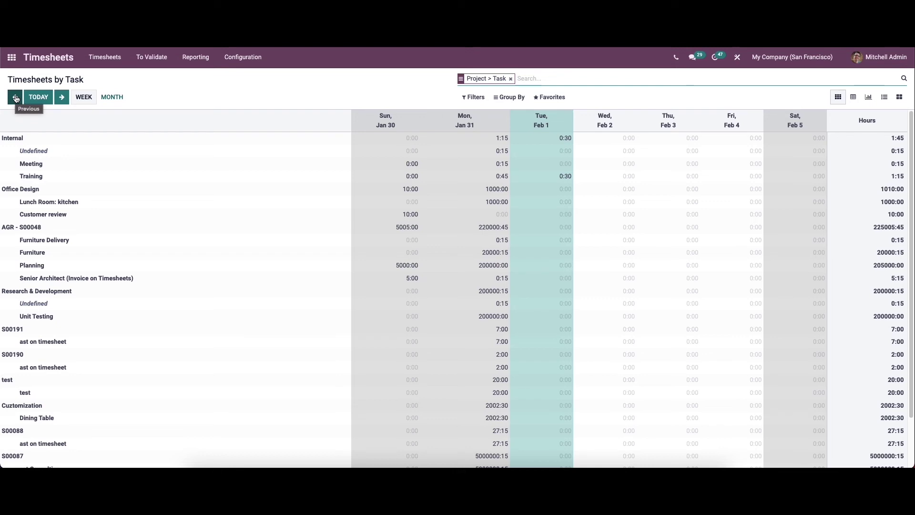
pyautogui.click(192, 60)
# Open the By Billing Type pivot and browse its Measures, Filters, Group By and Favorites menus unchanged.
pyautogui.click(214, 124)
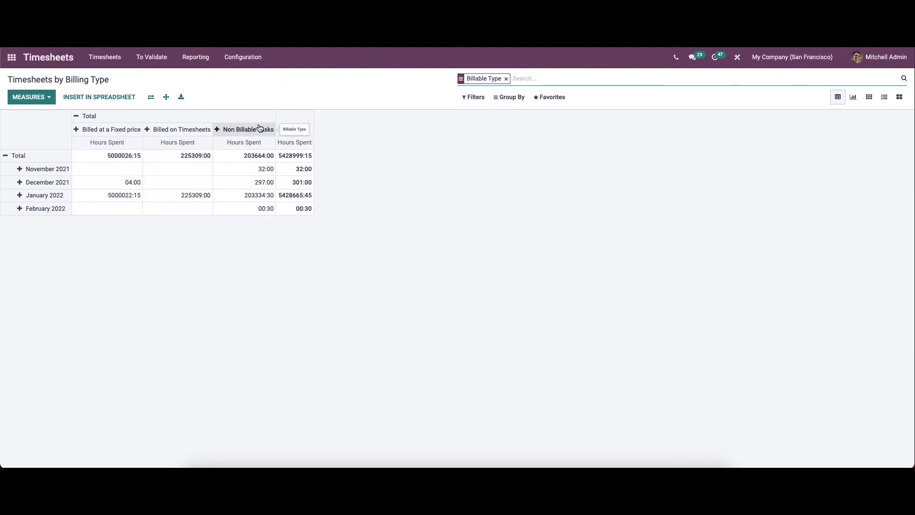
pyautogui.click(49, 98)
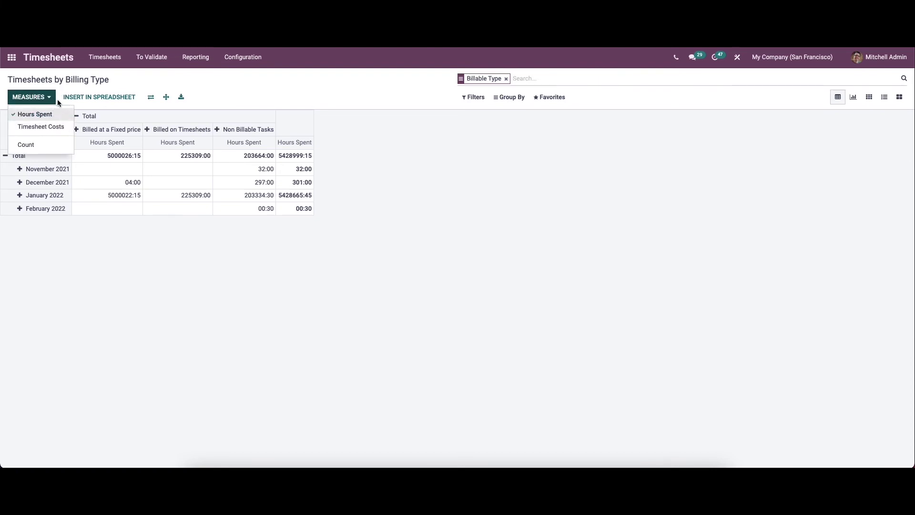
pyautogui.click(378, 157)
pyautogui.click(475, 95)
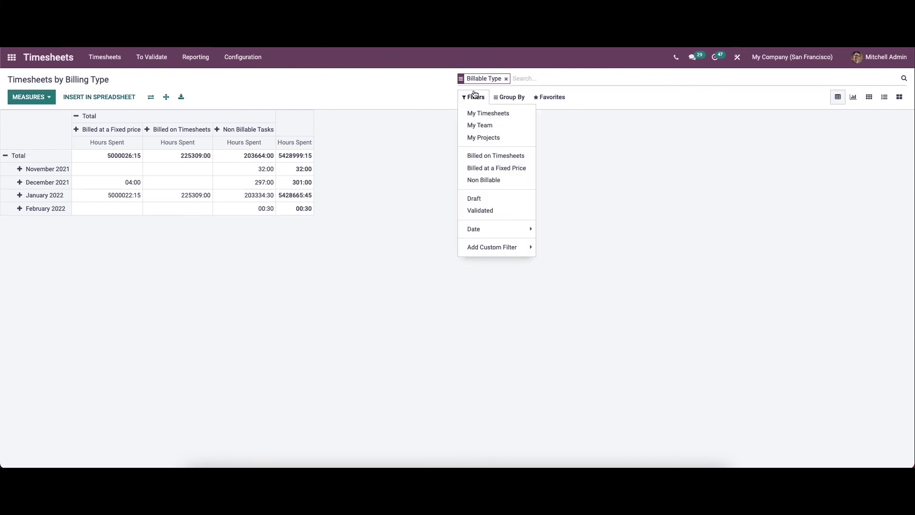
pyautogui.click(514, 98)
pyautogui.click(539, 98)
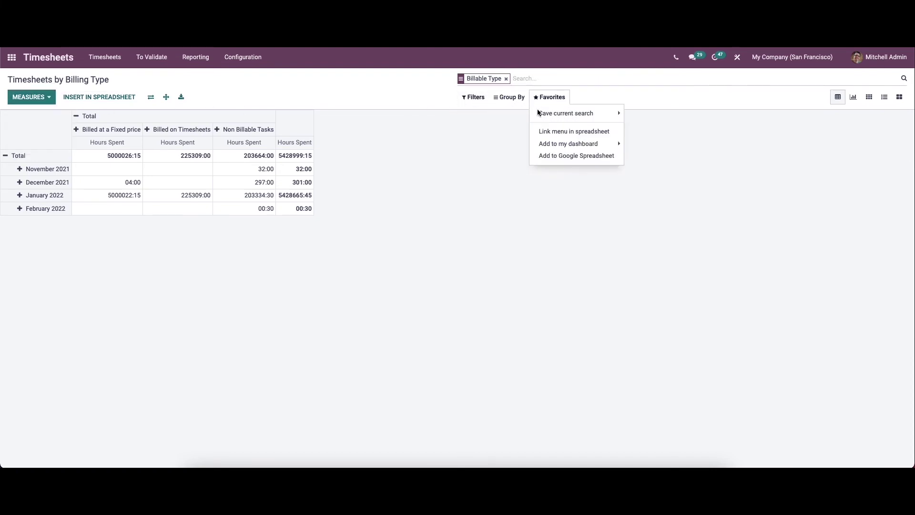
pyautogui.click(838, 98)
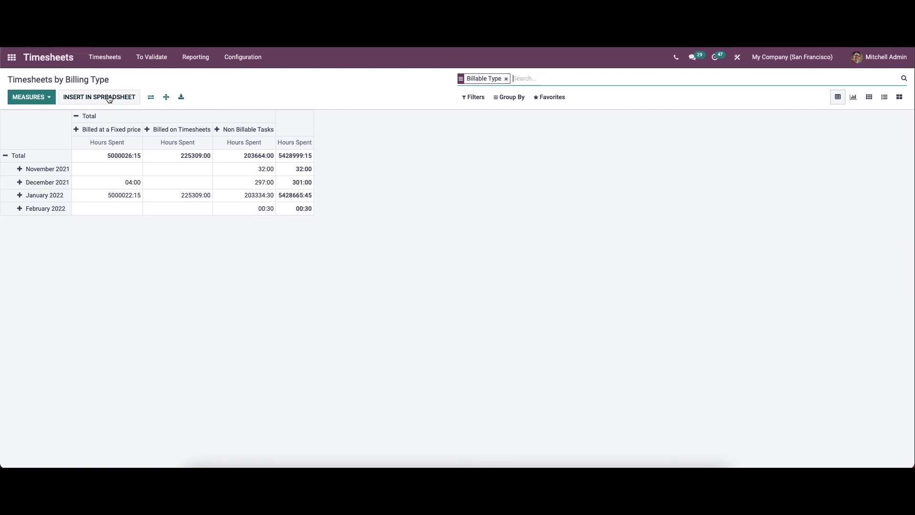
# Open the Timesheet / Attendance report as a pivot table.
pyautogui.click(200, 65)
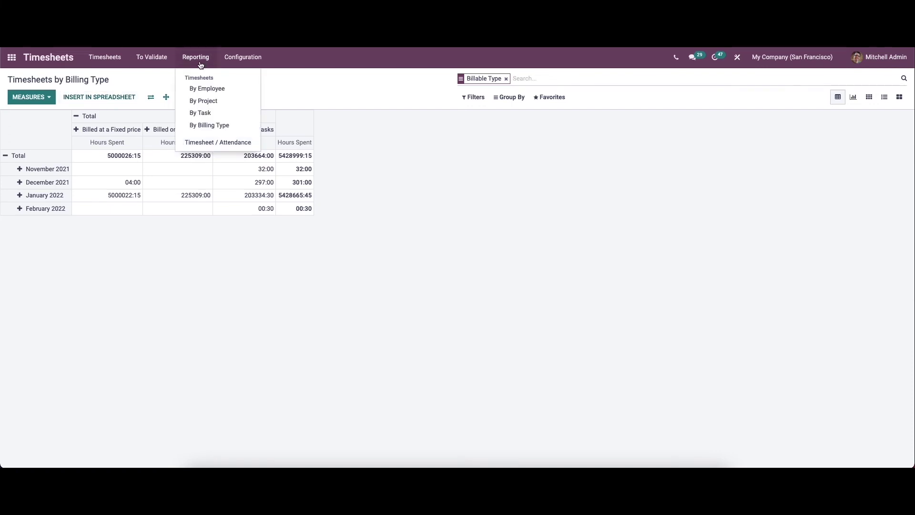
pyautogui.click(214, 143)
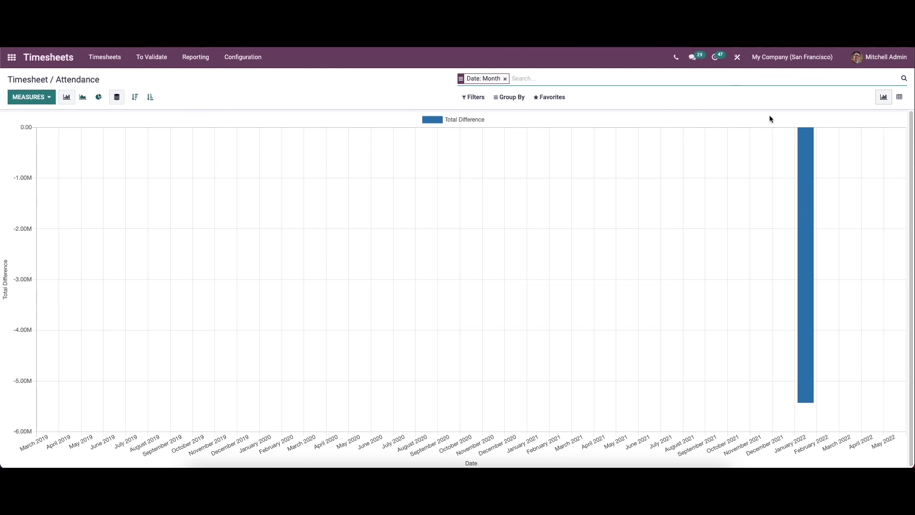
pyautogui.click(900, 96)
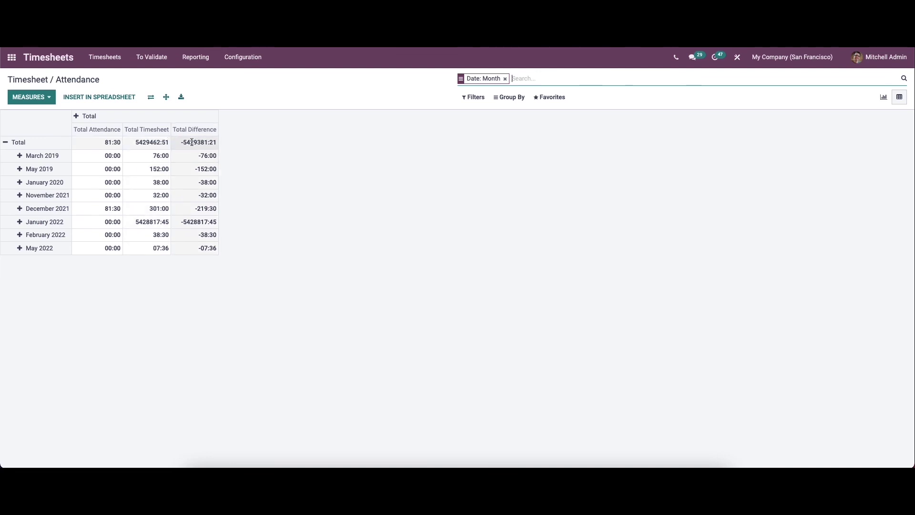
# Try a Count measure and an Employee grouping, removing both to keep the monthly totals.
pyautogui.click(48, 99)
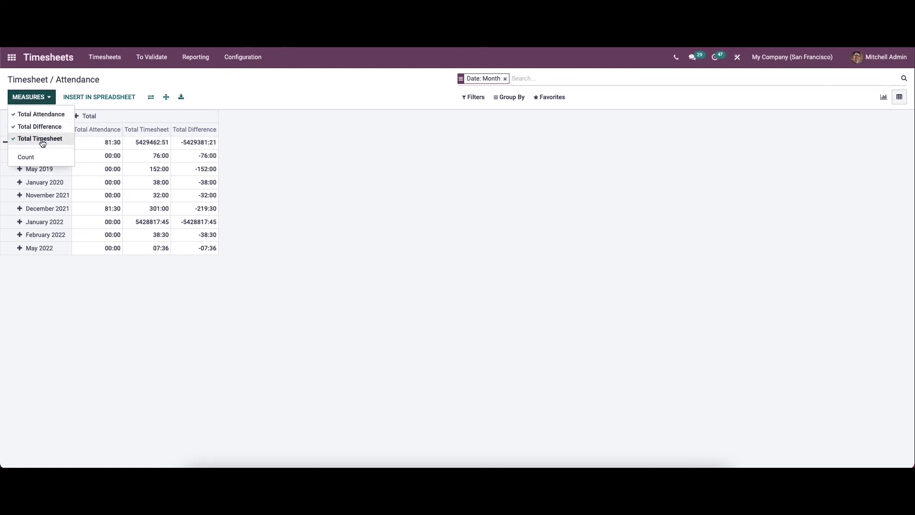
pyautogui.click(47, 162)
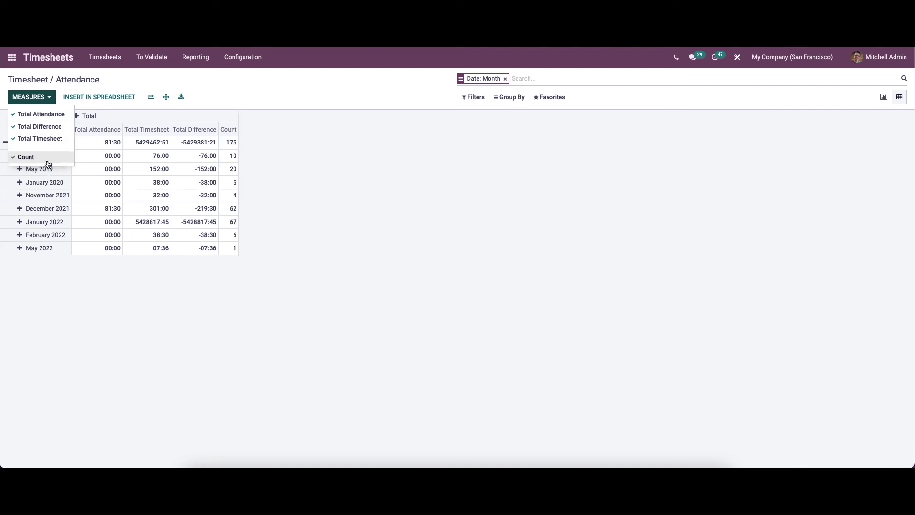
pyautogui.click(48, 162)
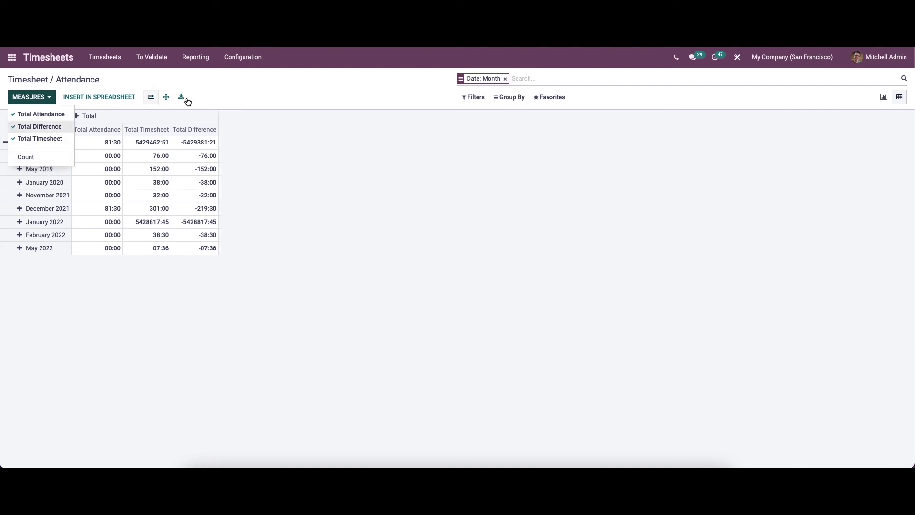
pyautogui.click(469, 97)
pyautogui.click(481, 114)
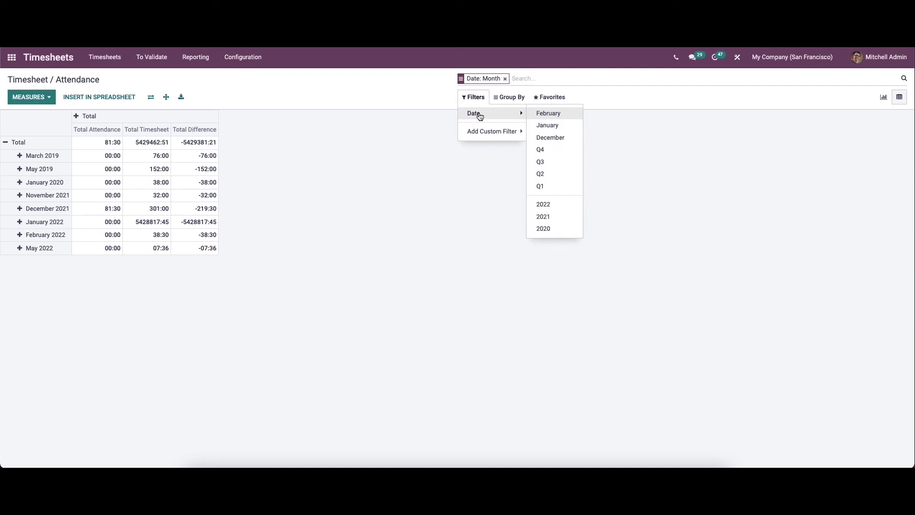
pyautogui.click(501, 99)
pyautogui.click(509, 114)
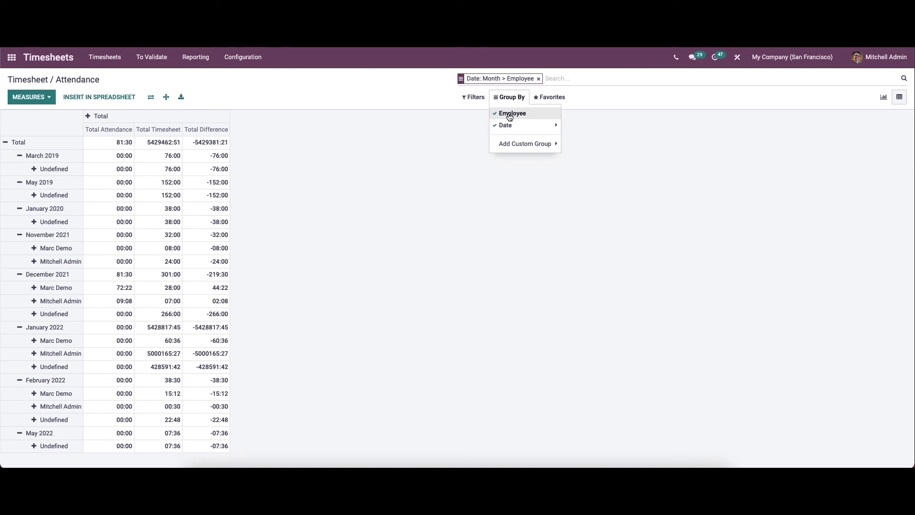
pyautogui.click(509, 113)
pyautogui.click(367, 168)
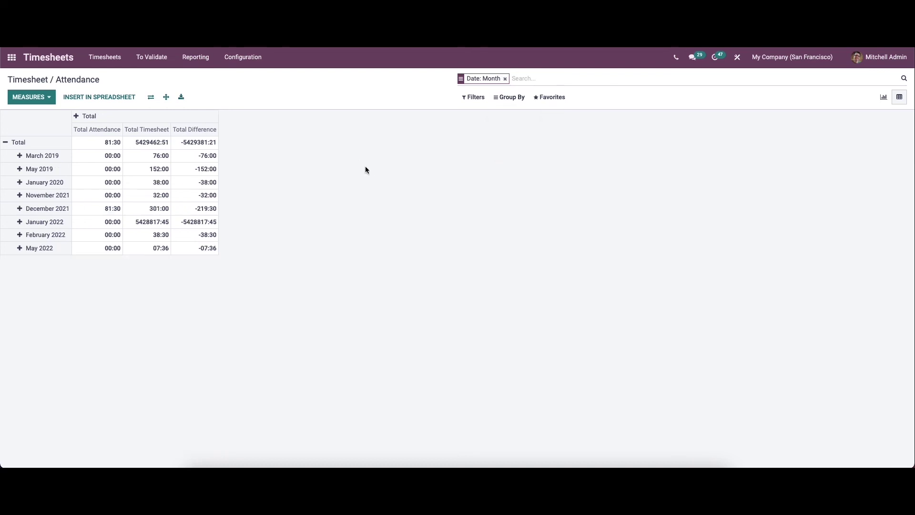